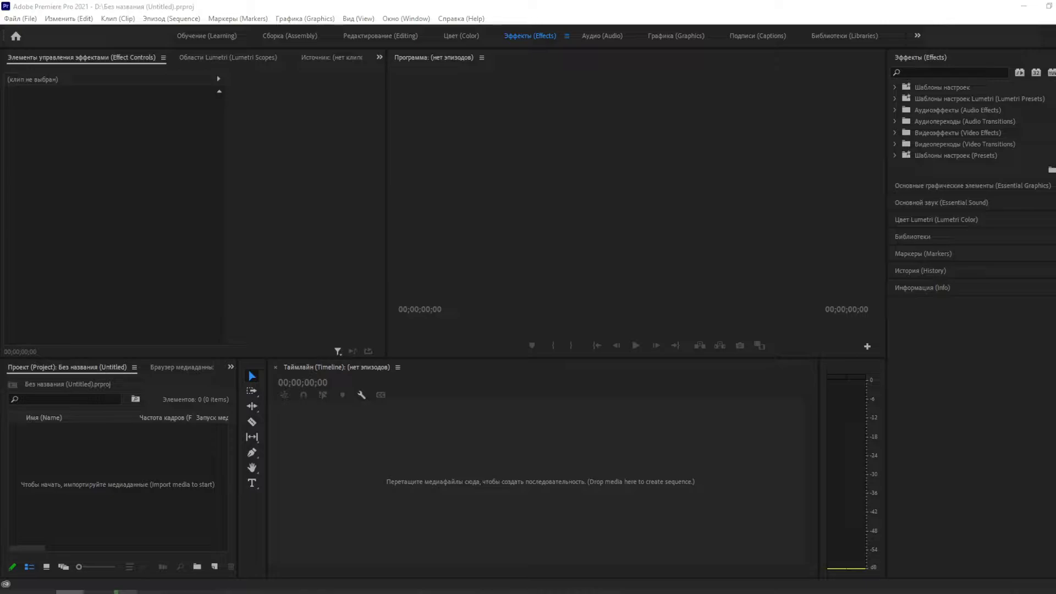
Create a timeline sequence from под водой.mp4 and set its frame size to 1080 × 1920, accepting deletion of its preview files
drag(1055, 456, 328, 471)
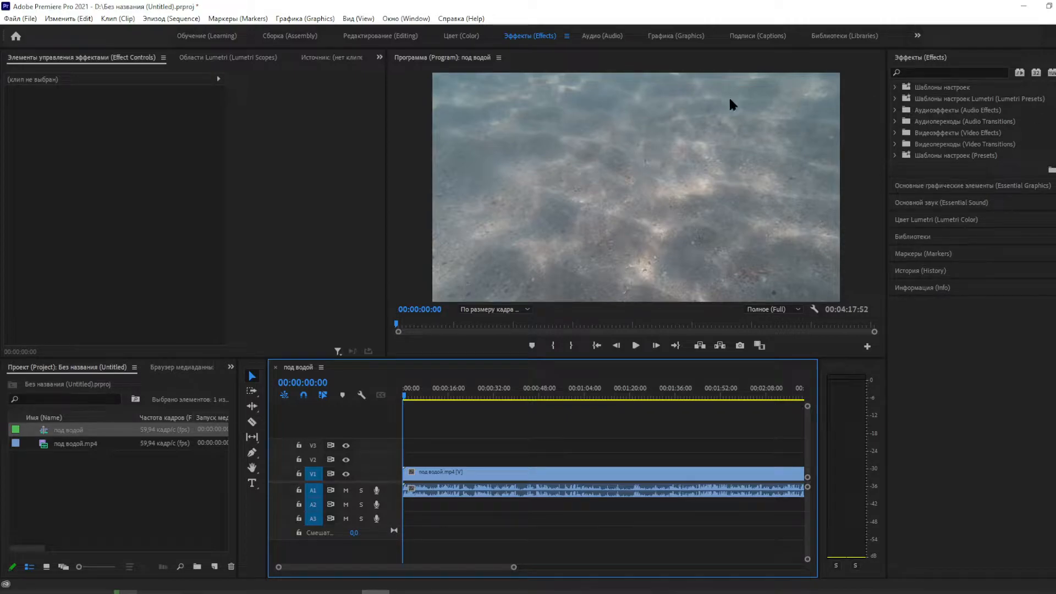
mouse_move(410, 395)
mouse_down()
mouse_move(597, 401)
mouse_move(405, 402)
mouse_up()
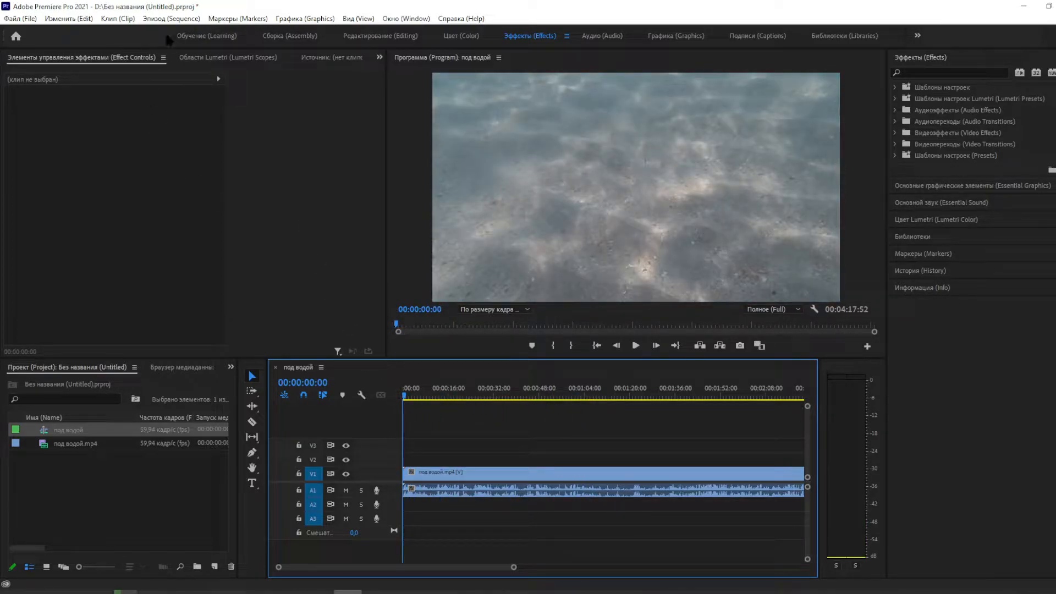
click(178, 19)
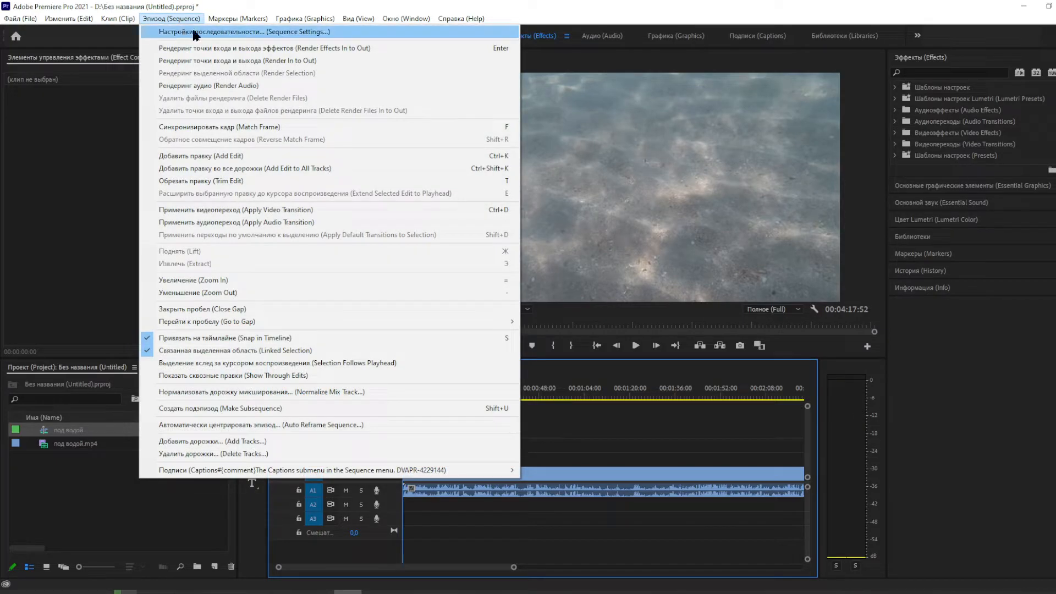
click(306, 32)
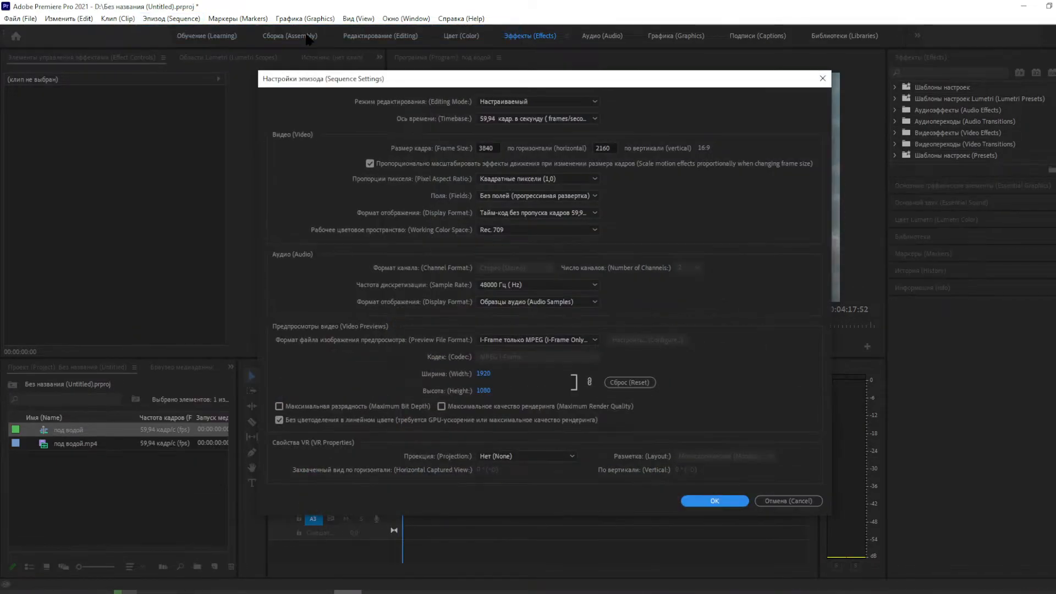
click(497, 148)
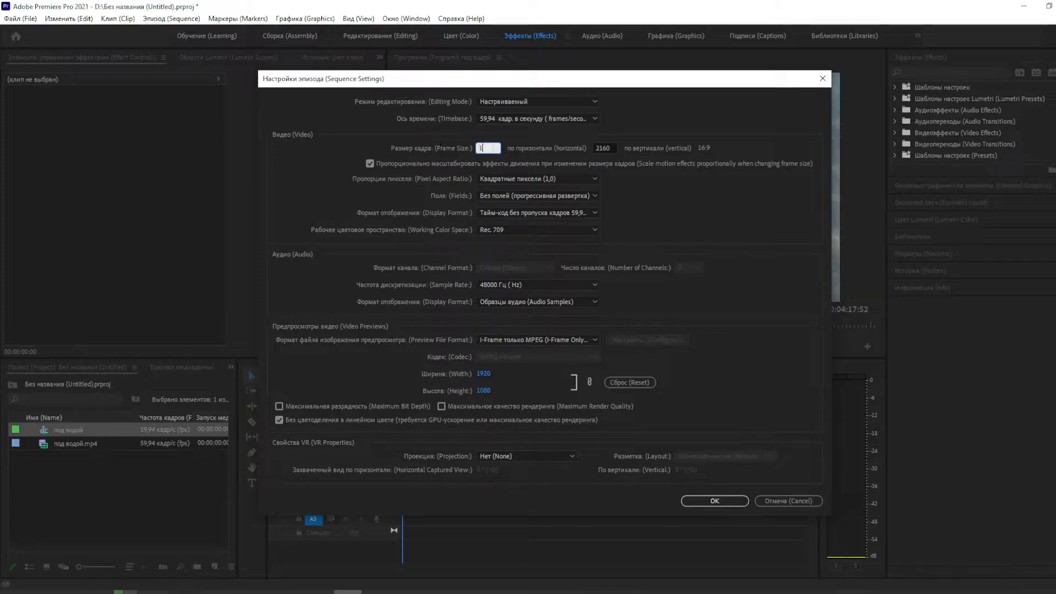
click(607, 148)
text(19)
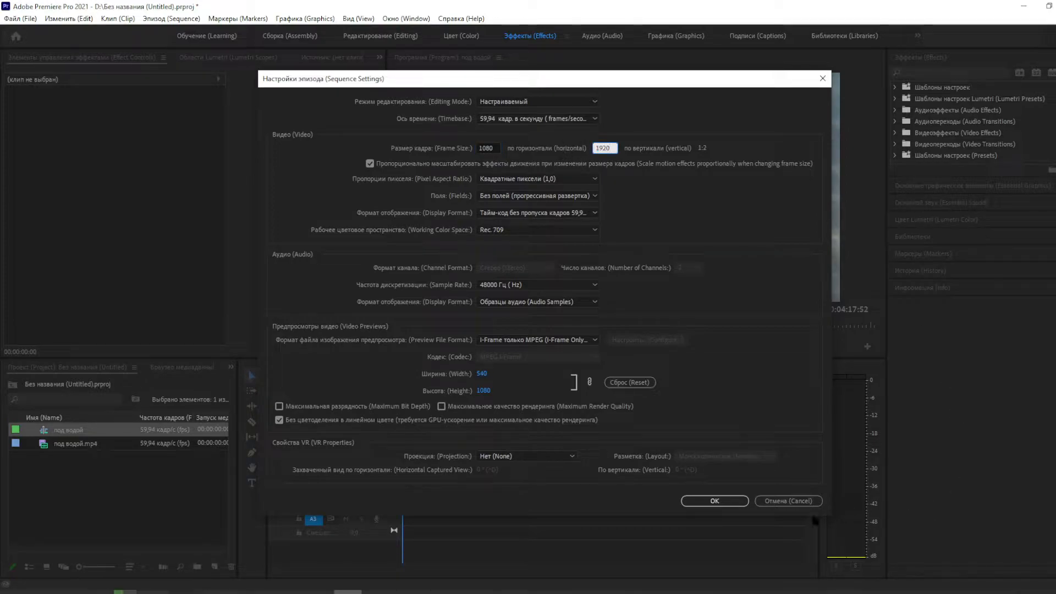
click(722, 500)
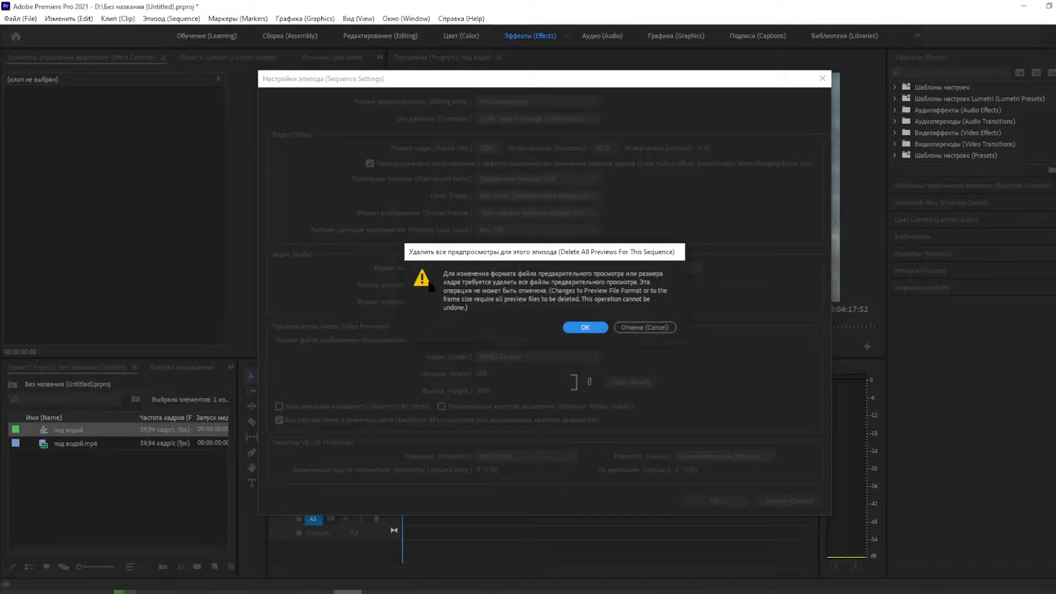
mouse_move(489, 254)
mouse_down()
mouse_move(515, 245)
mouse_move(478, 241)
mouse_up()
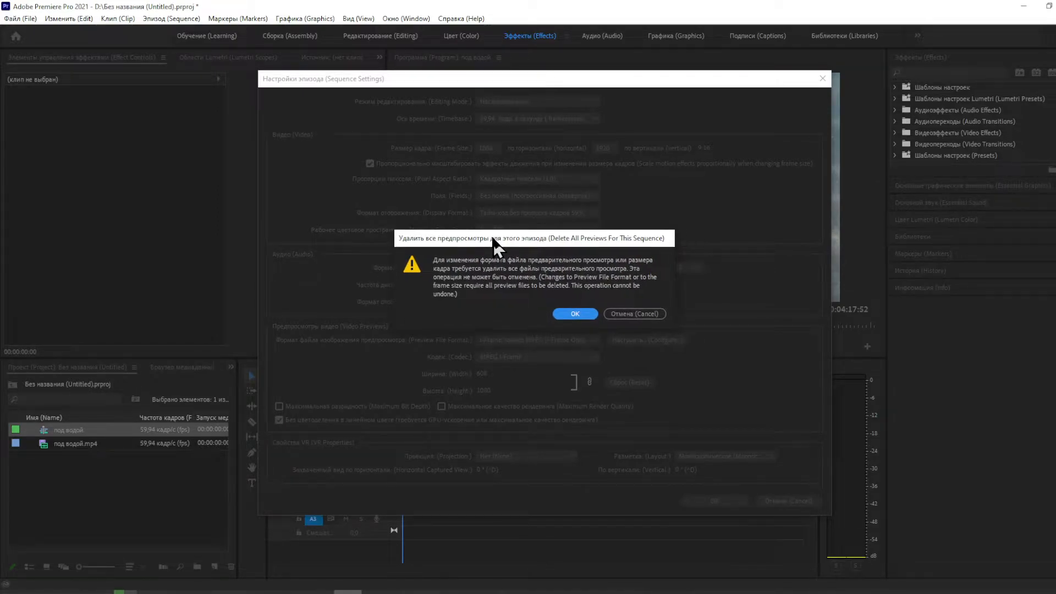
click(575, 314)
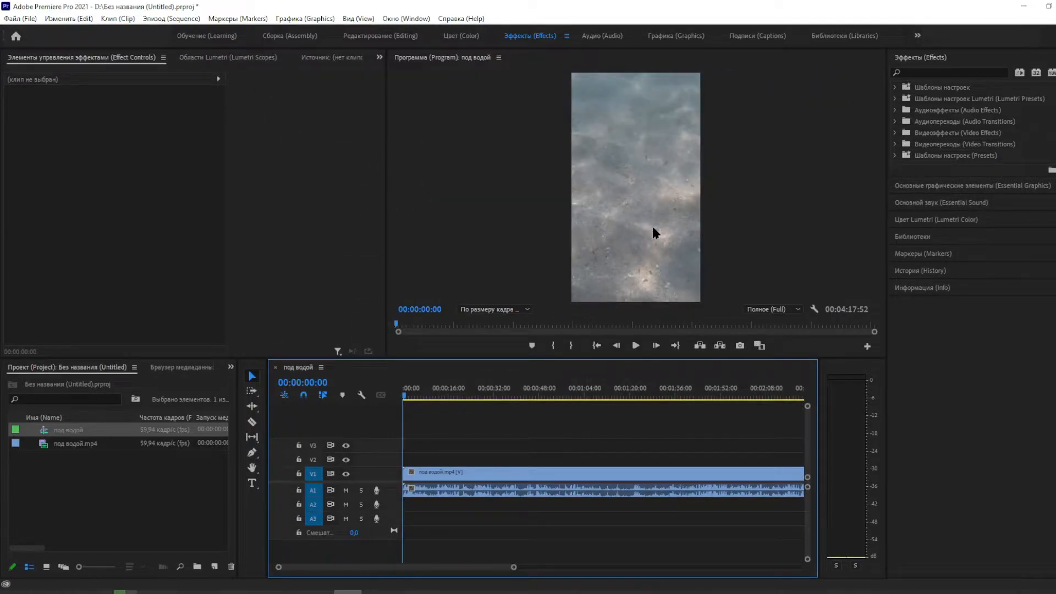
Scale the clip in the program preview to about 28.9 to fit the frame width, and enlarge it to about 89.2 to fill the height
click(472, 475)
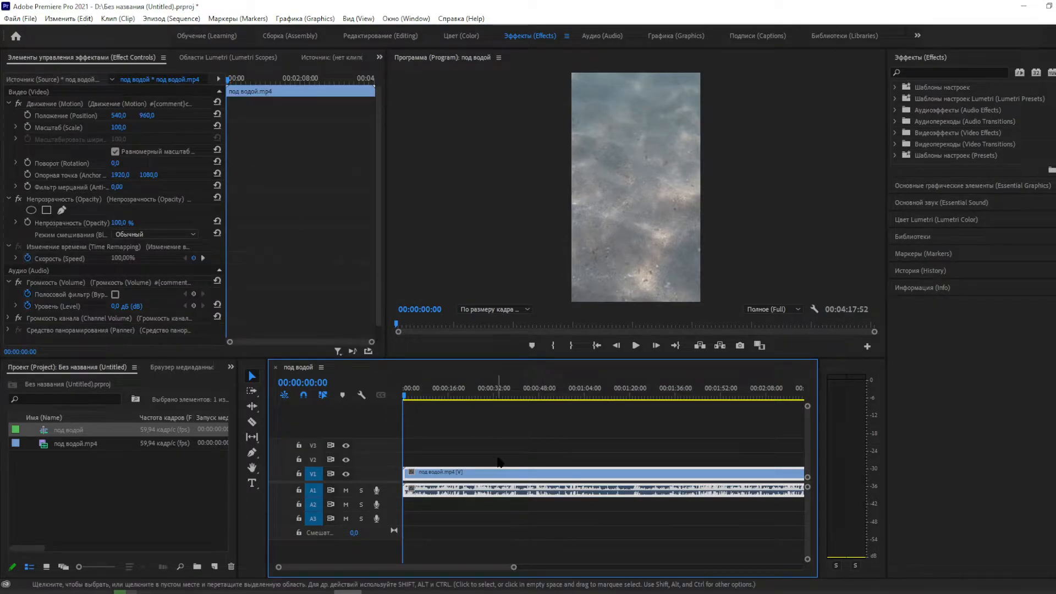
click(58, 104)
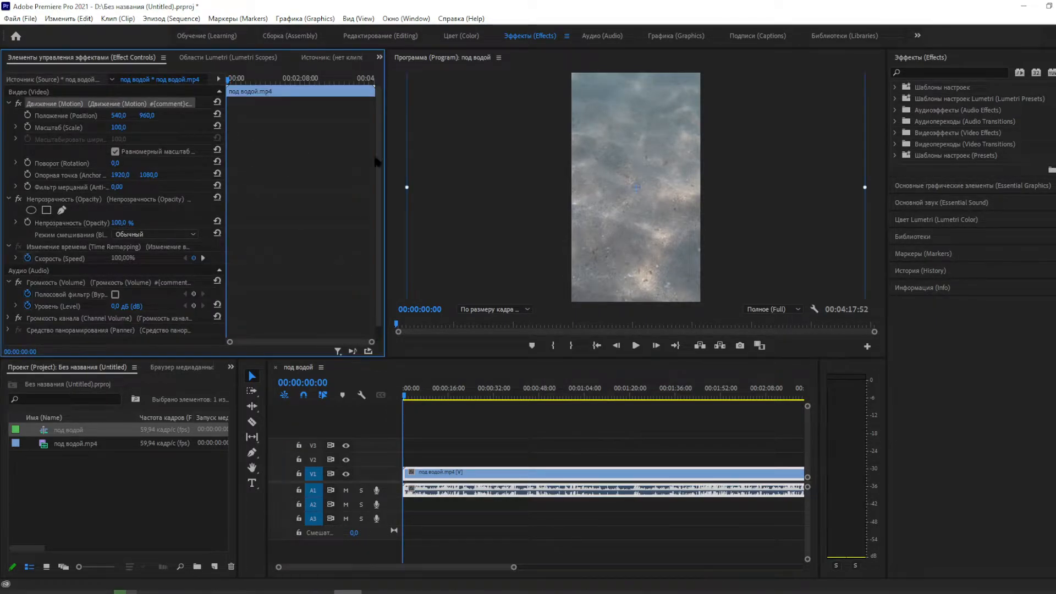
drag(410, 190, 570, 187)
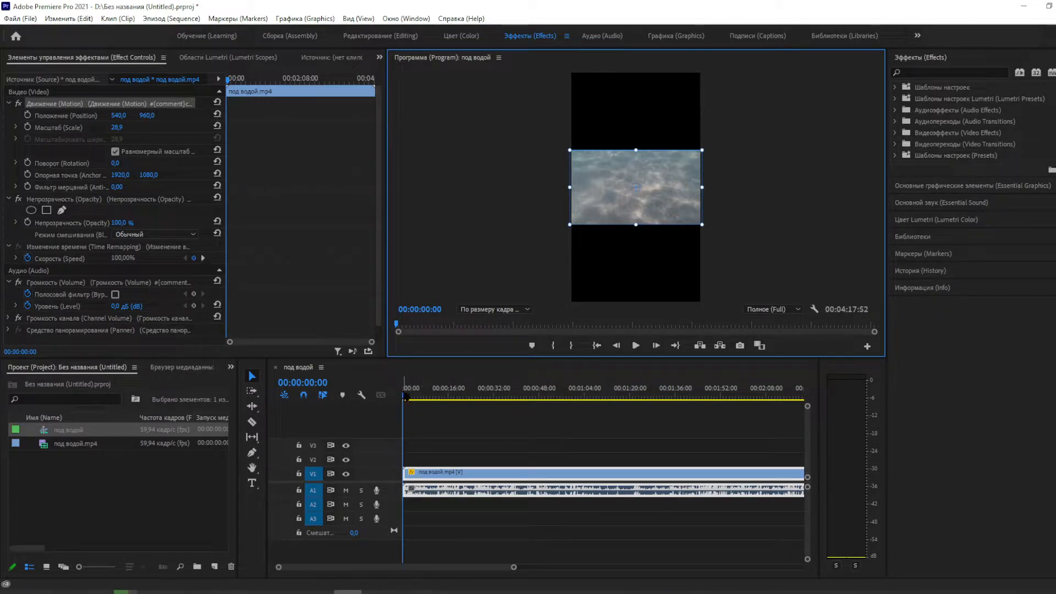
mouse_move(406, 397)
mouse_down()
mouse_move(616, 395)
mouse_move(405, 383)
mouse_up()
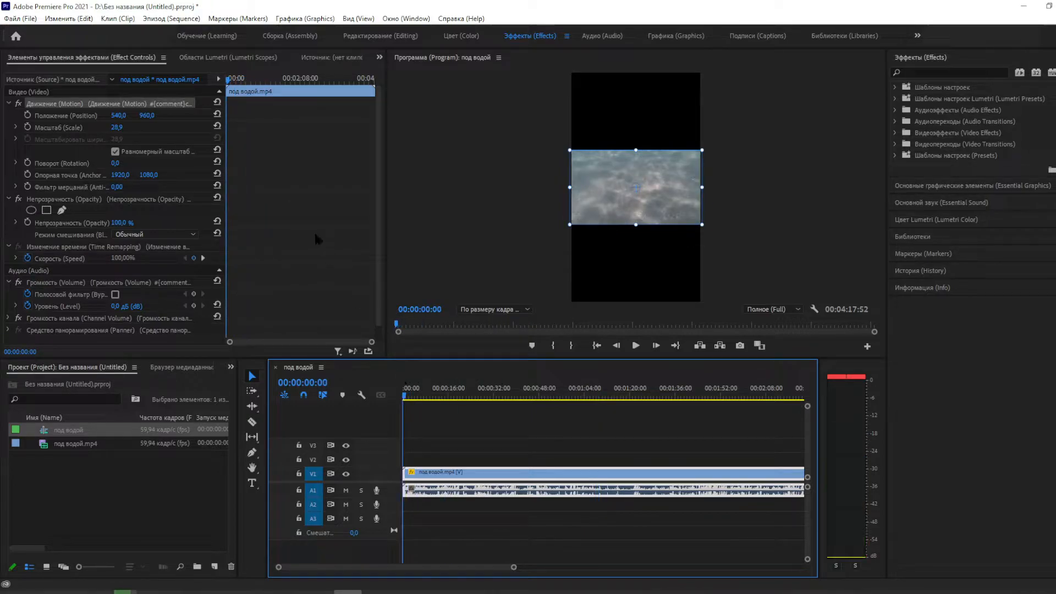
drag(633, 151, 634, 71)
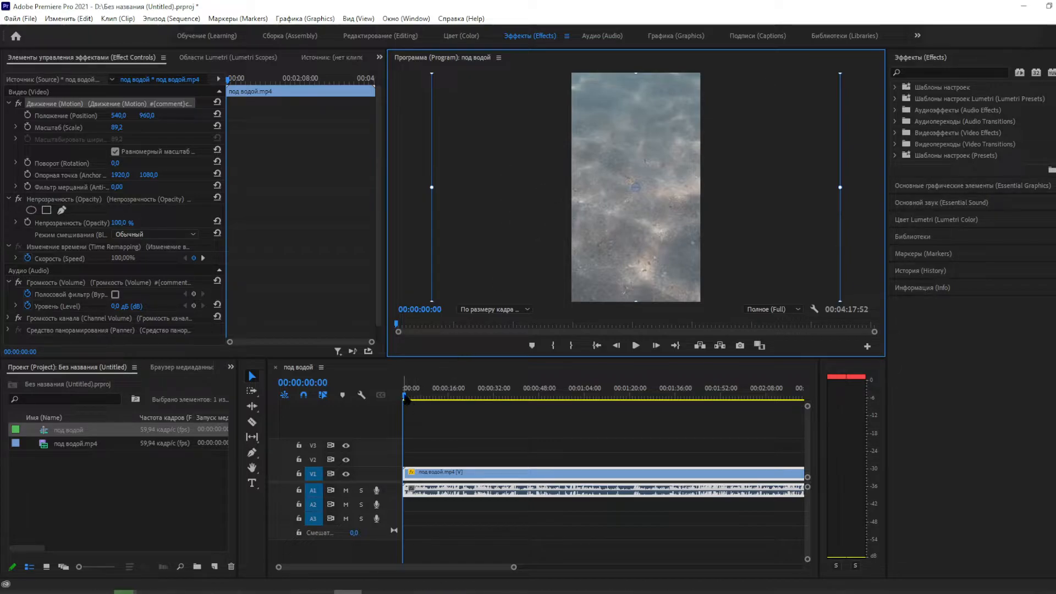
Cut the clip at 00:01:01:08, delete the part before the cut, and move the remainder to the start of the timeline
click(476, 396)
drag(478, 395, 570, 385)
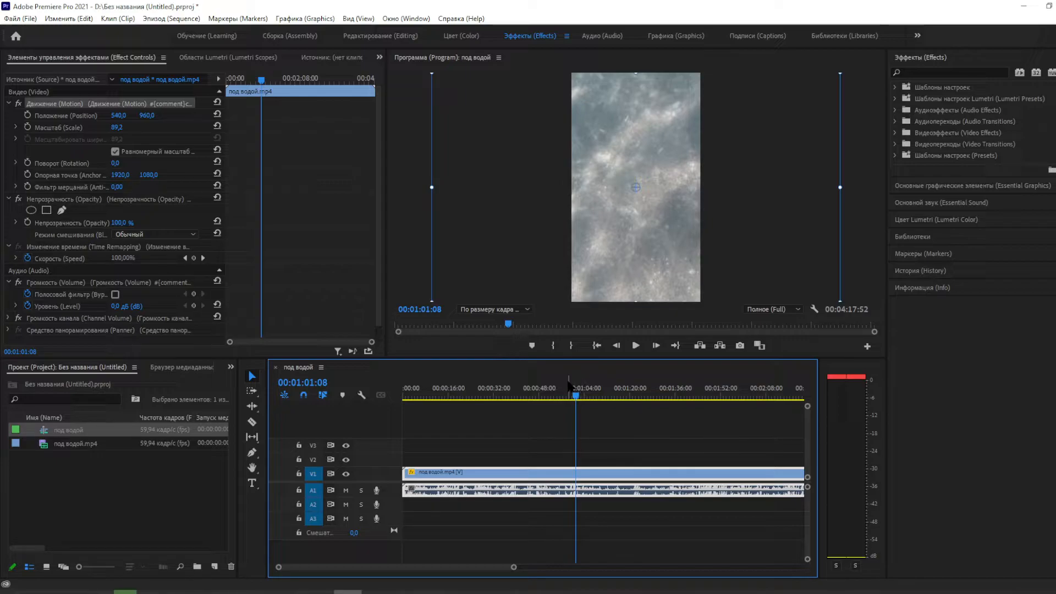
click(253, 422)
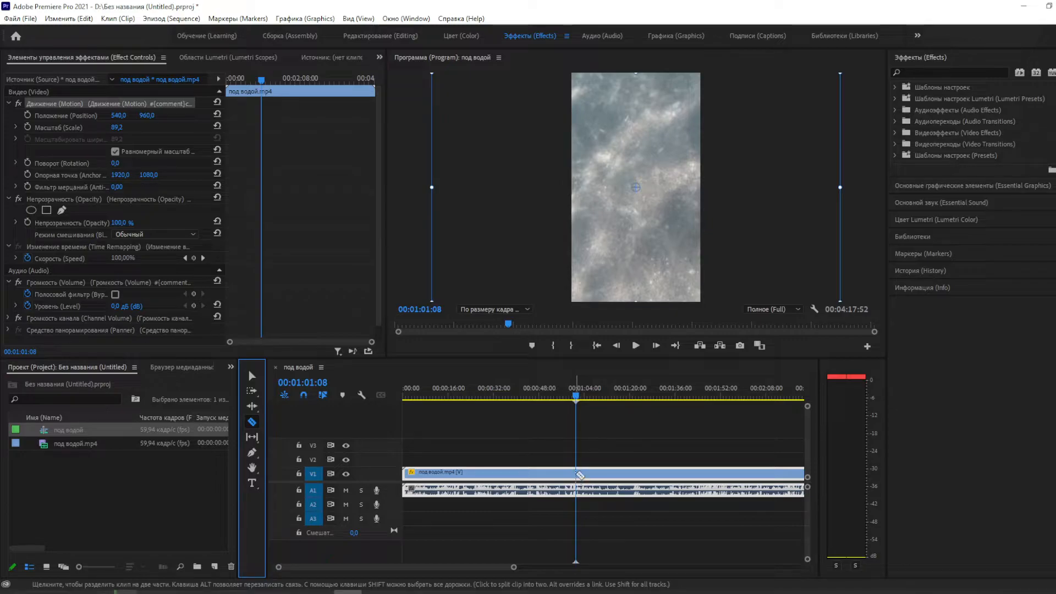
click(576, 474)
click(252, 376)
click(516, 474)
key(Delete)
drag(597, 477, 412, 476)
Cut the clip at 00:00:55:33 and delete everything after the cut
mouse_move(575, 400)
mouse_down()
mouse_move(405, 401)
mouse_move(560, 403)
mouse_up()
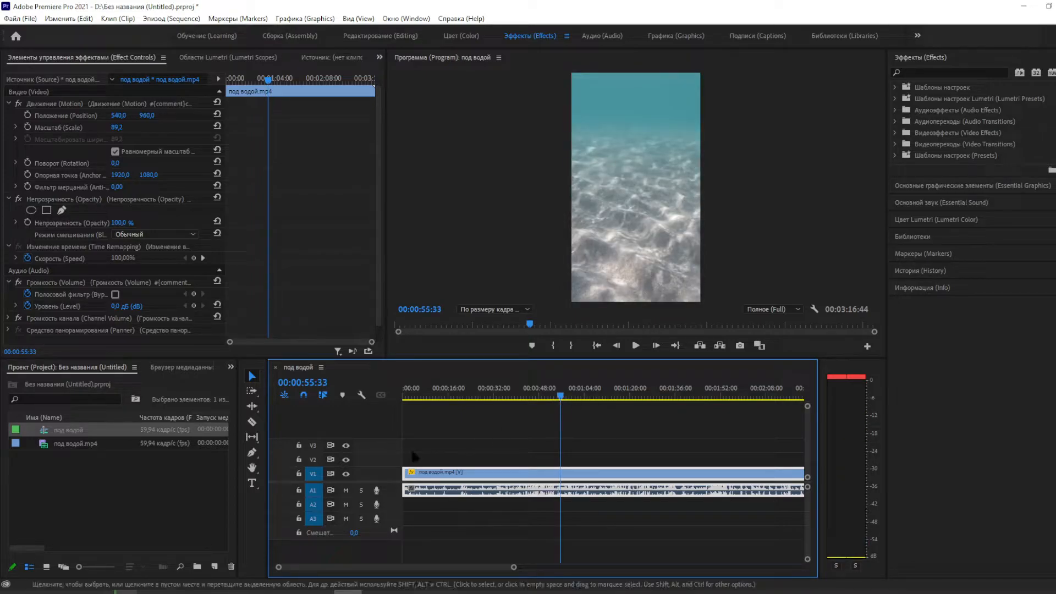
click(252, 422)
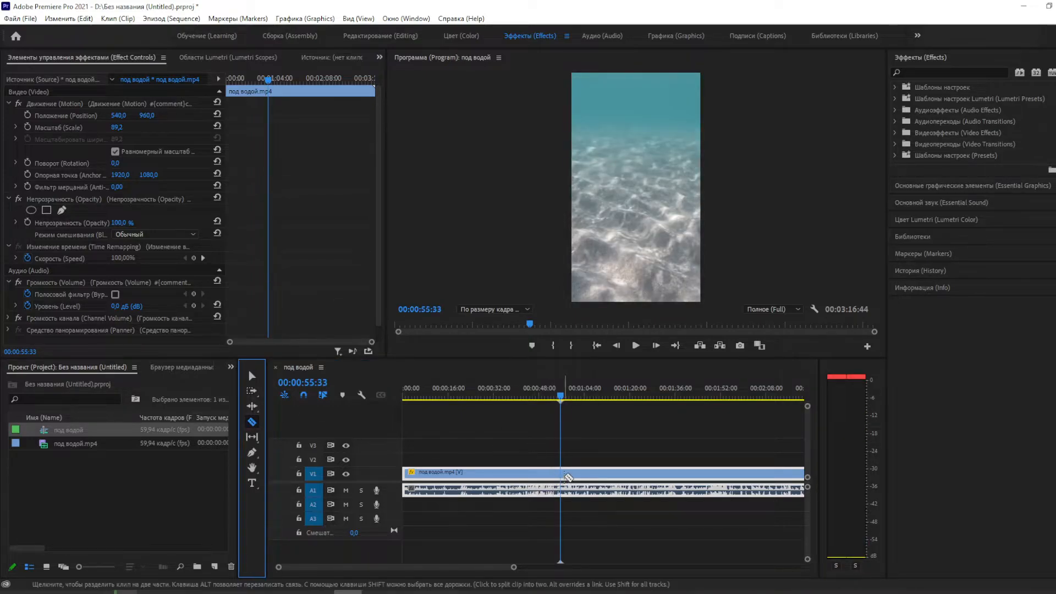
click(565, 475)
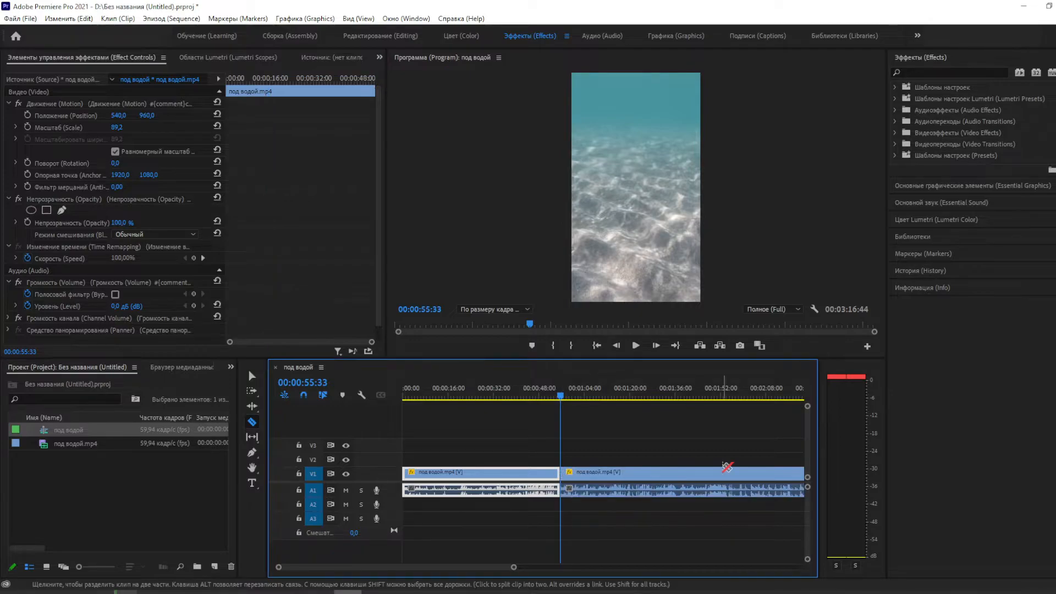
click(252, 376)
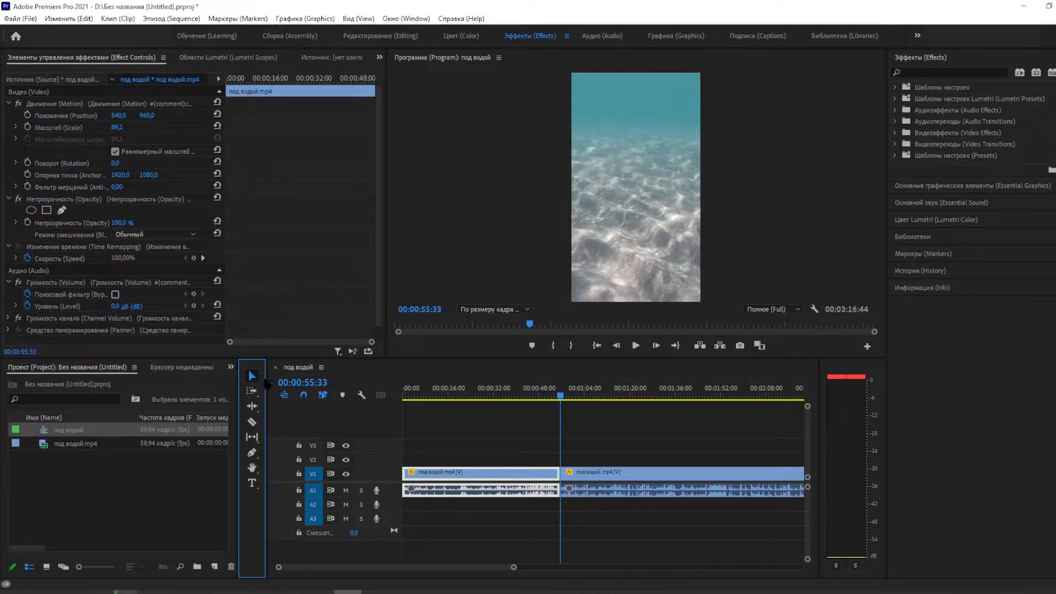
click(651, 473)
key(Delete)
Try the trimmed clip at a scale of about 30.2 to fit the frame width, and enlarge it to about 90.7 to fill the vertical frame
drag(562, 397, 504, 405)
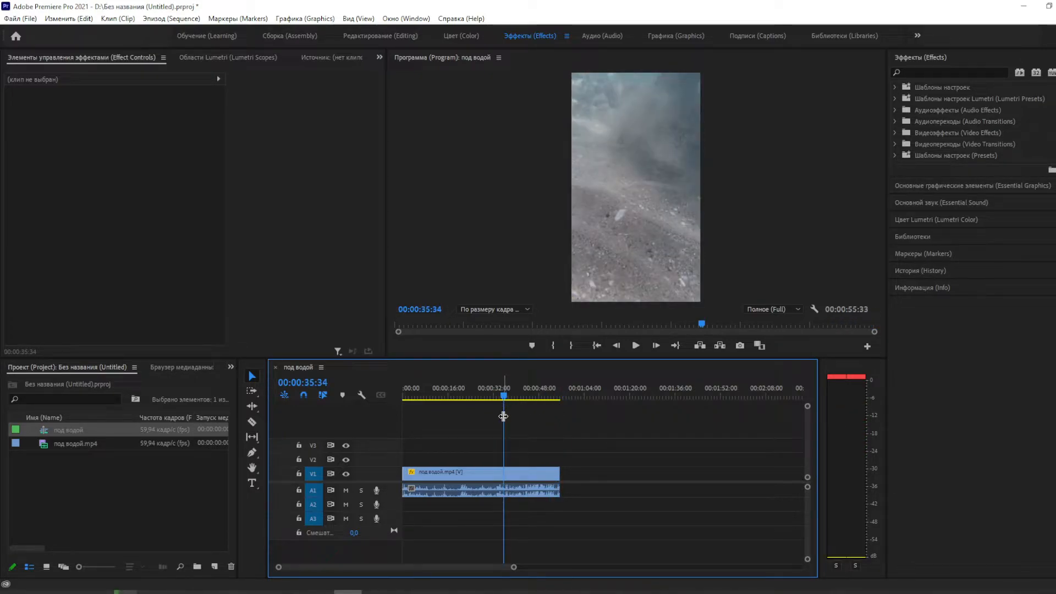
drag(504, 396, 438, 396)
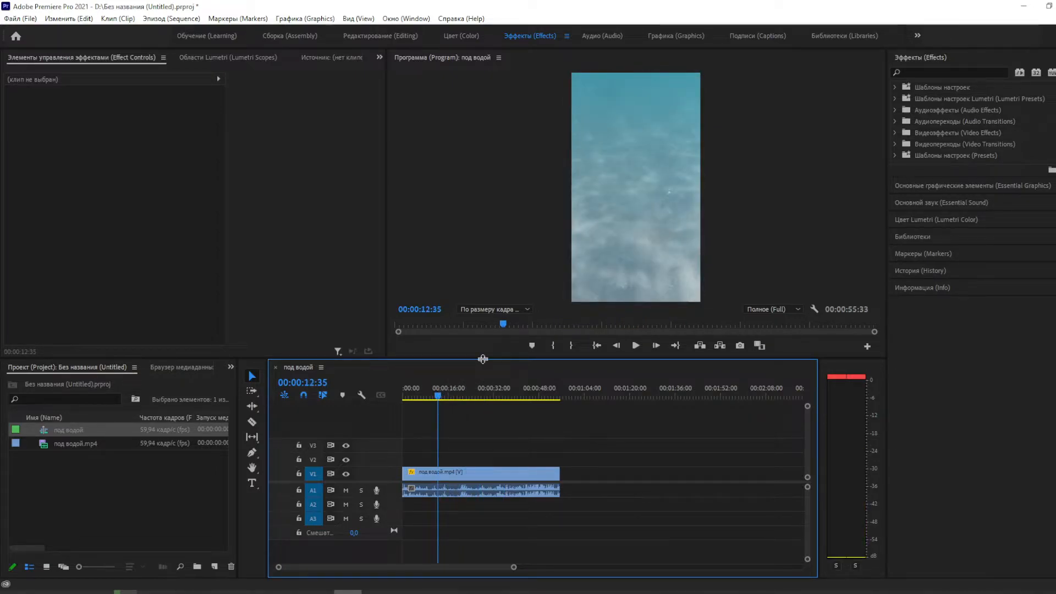
drag(438, 396, 411, 402)
click(460, 473)
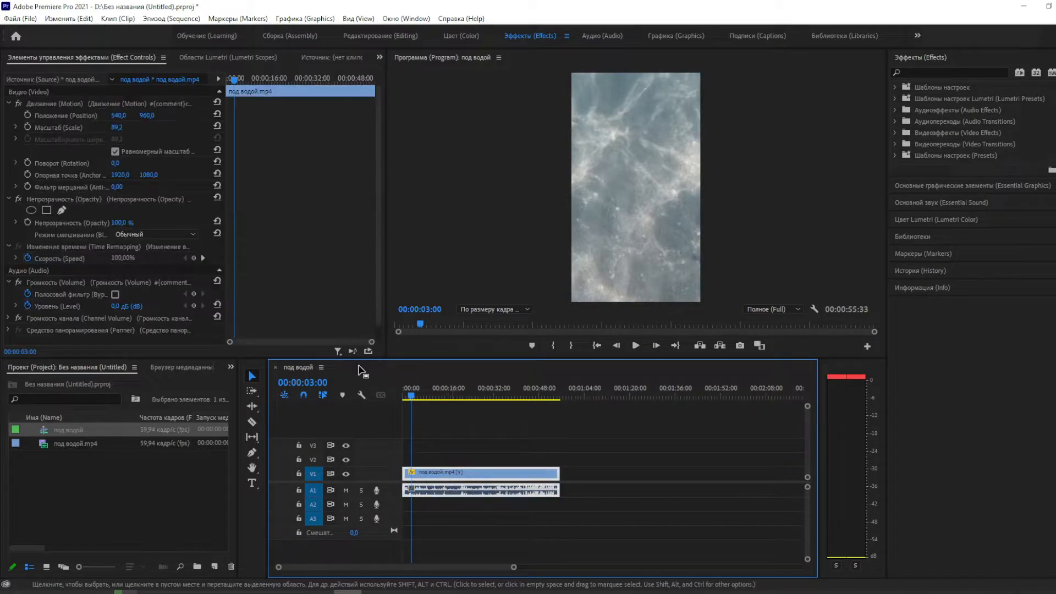
click(75, 104)
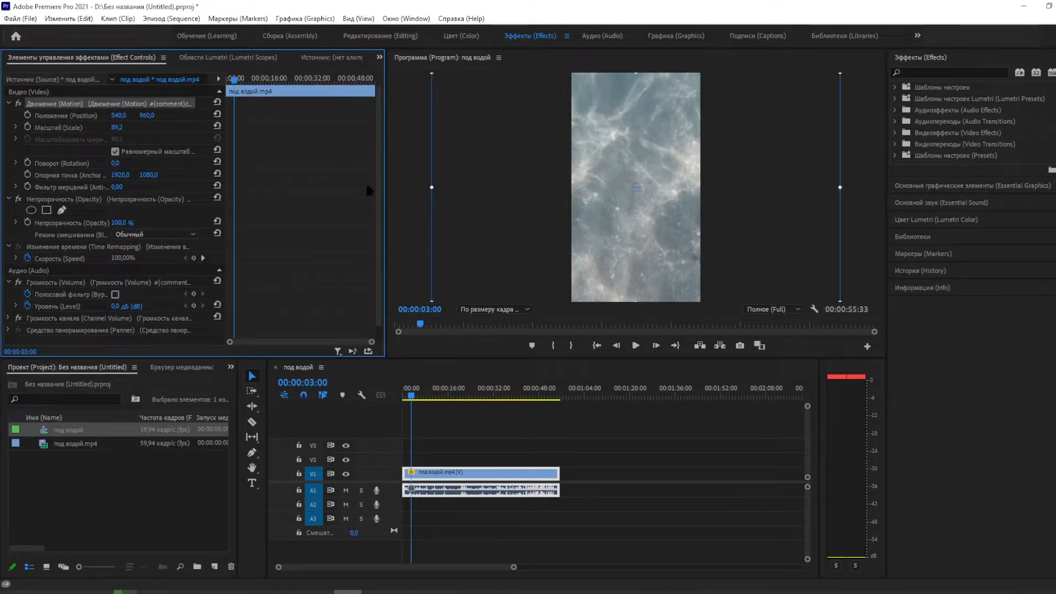
click(430, 187)
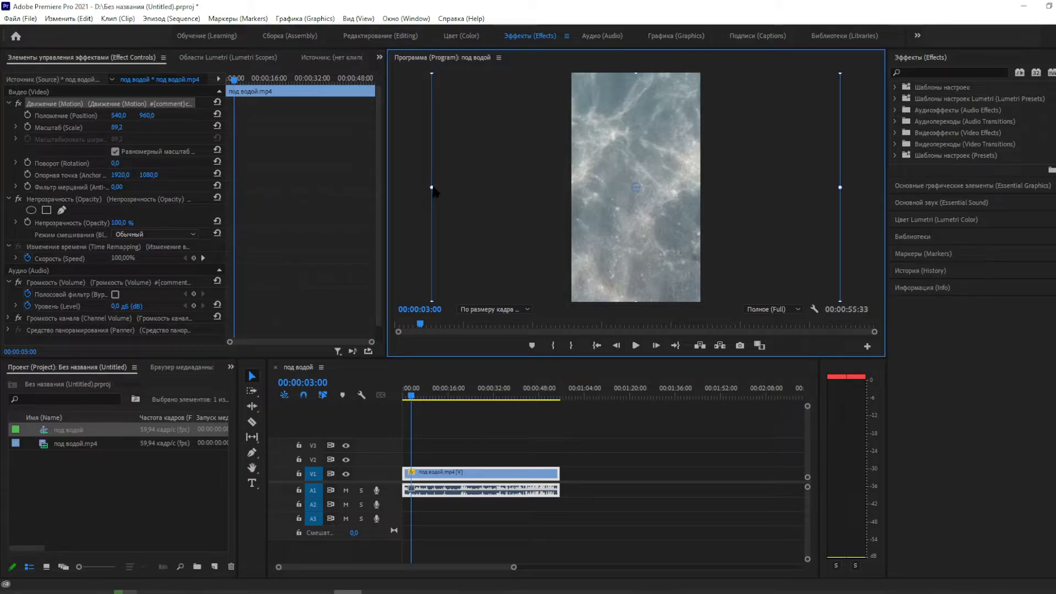
drag(433, 189, 566, 189)
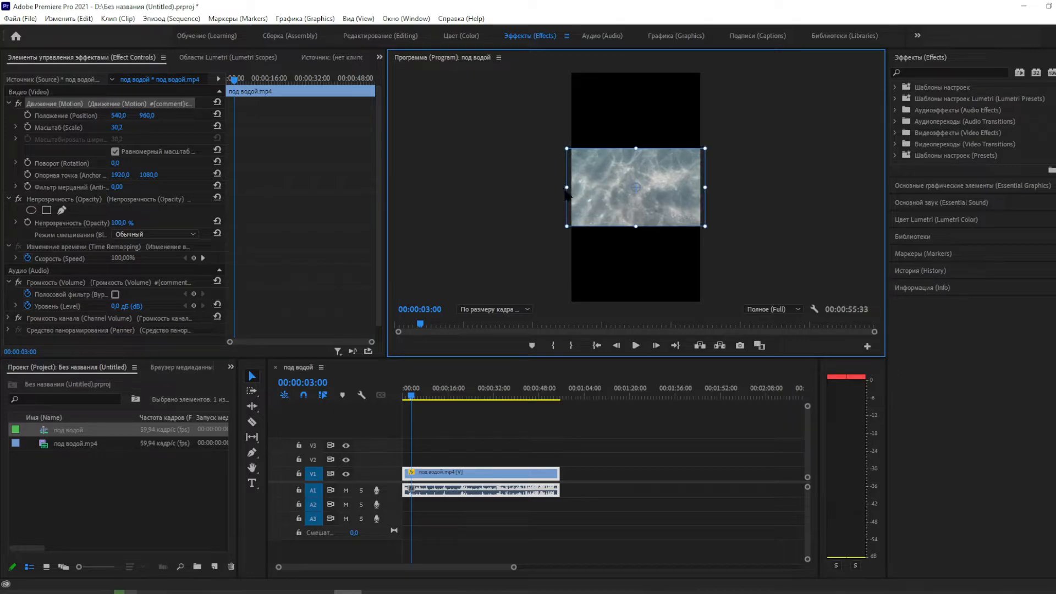
drag(412, 396, 534, 396)
key(Home)
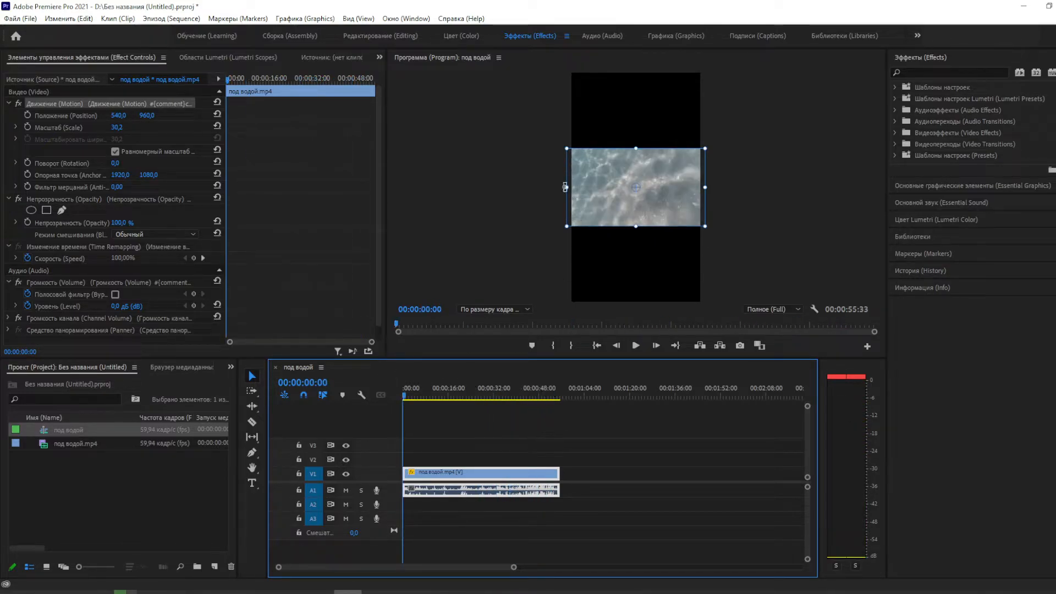
drag(566, 188, 427, 179)
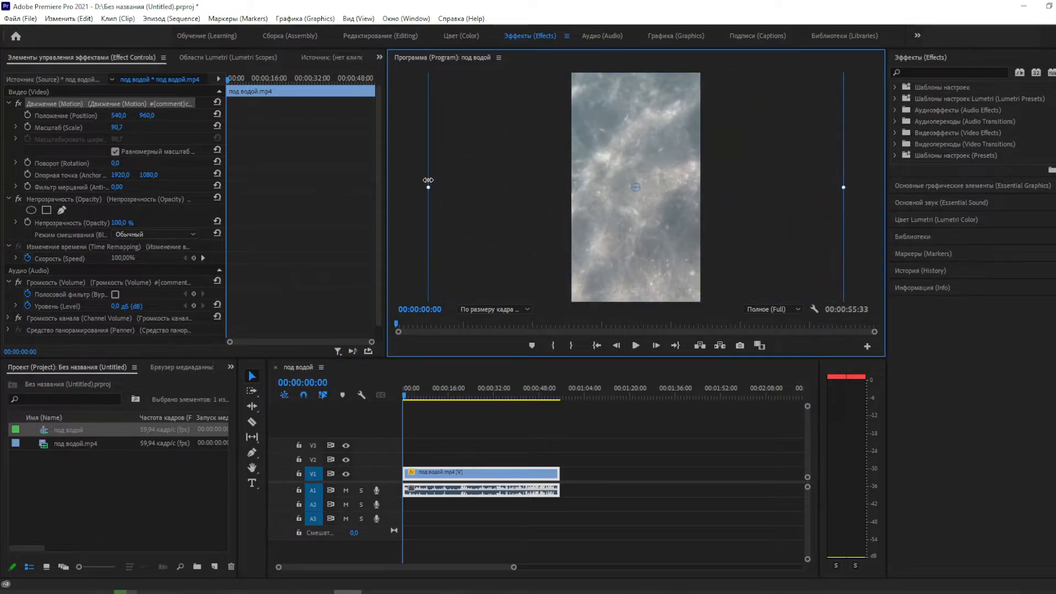
Export the sequence as под водой_2.mp4 in H.264 format with the Match Source - High bitrate preset
click(173, 20)
mouse_move(20, 19)
mouse_move(135, 343)
click(351, 345)
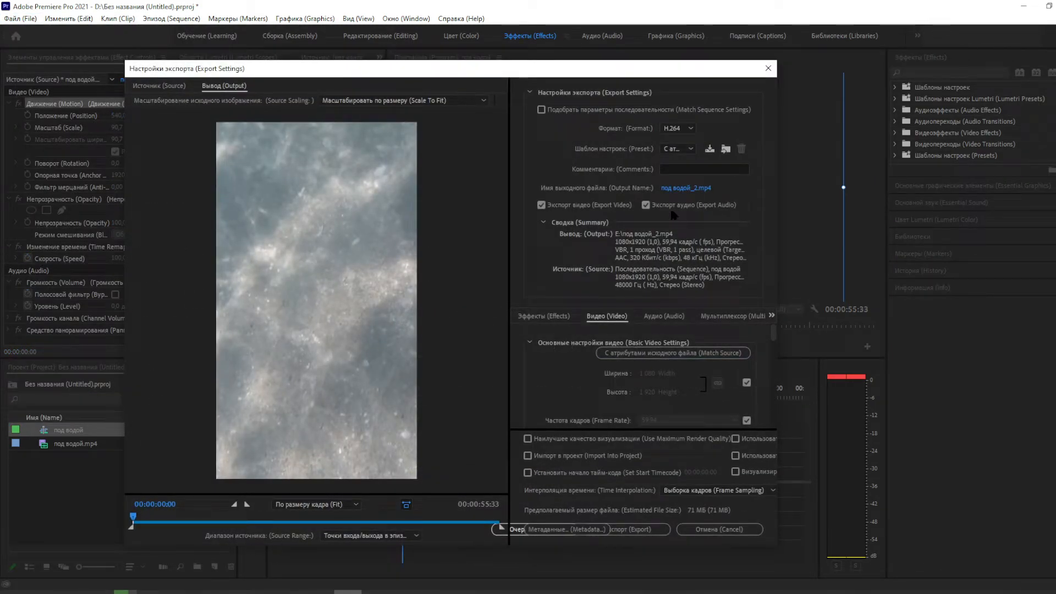
click(680, 148)
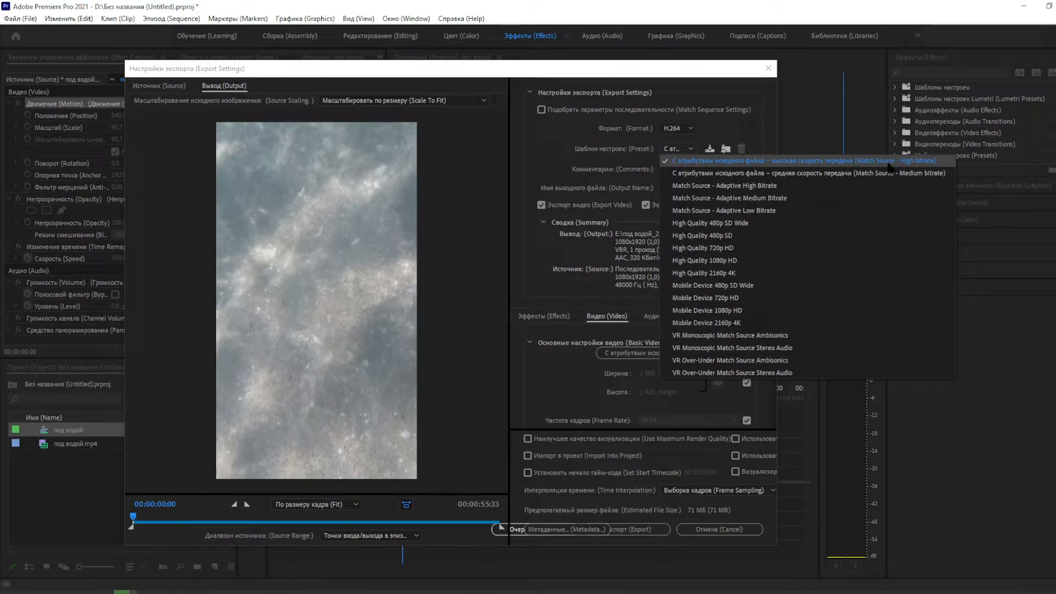
click(667, 69)
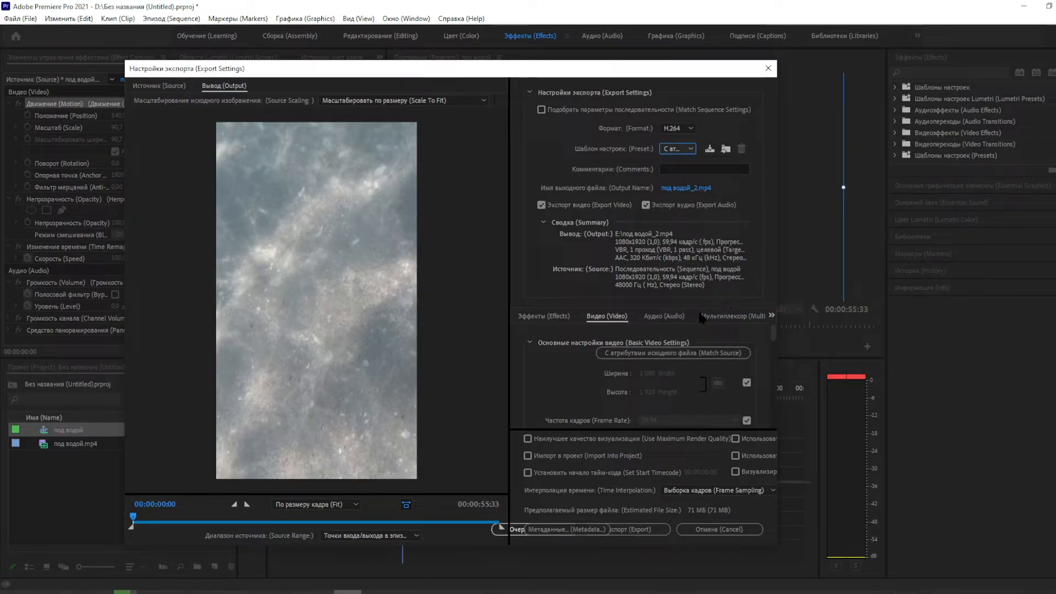
click(643, 529)
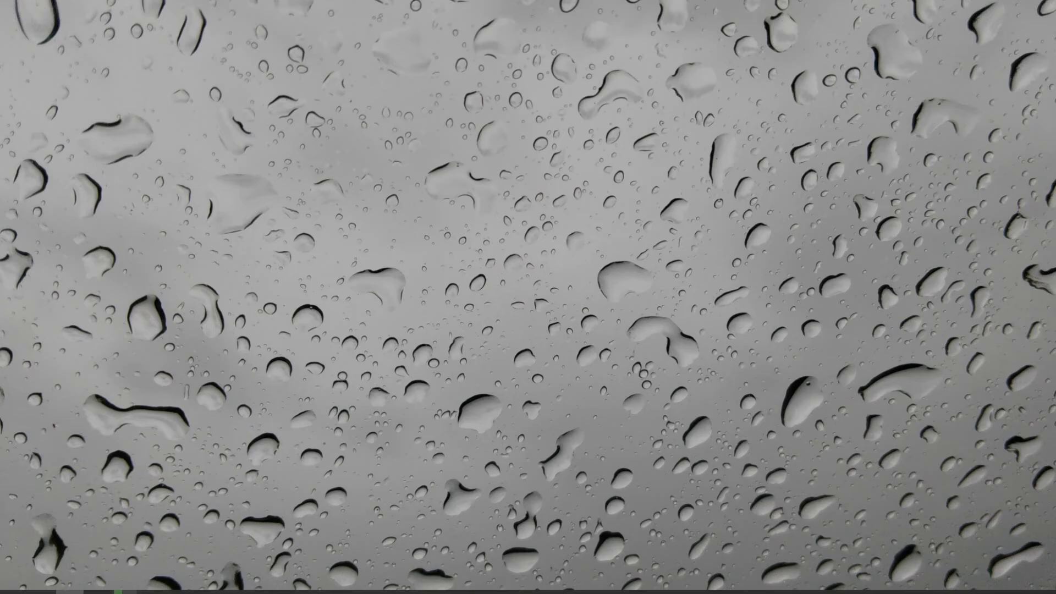
Check the frame width, frame height and frame rate in the detailed properties of the exported под водой_2.mp4
drag(424, 246, 426, 247)
right_click(411, 219)
click(473, 434)
click(518, 246)
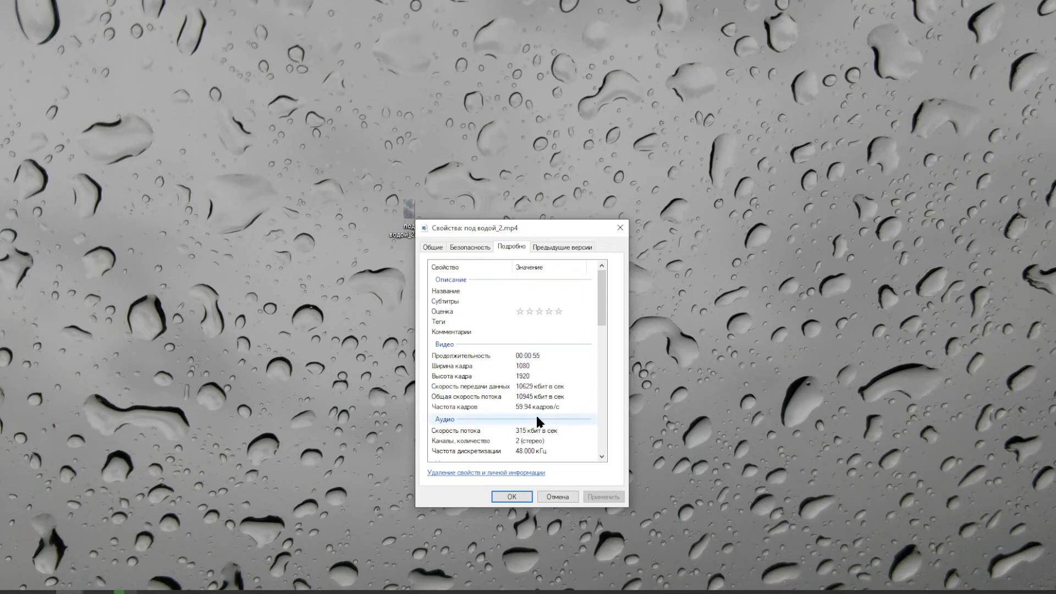
click(521, 495)
Play the exported под водой_2.mp4 full screen in the media player and pause it
double_click(410, 218)
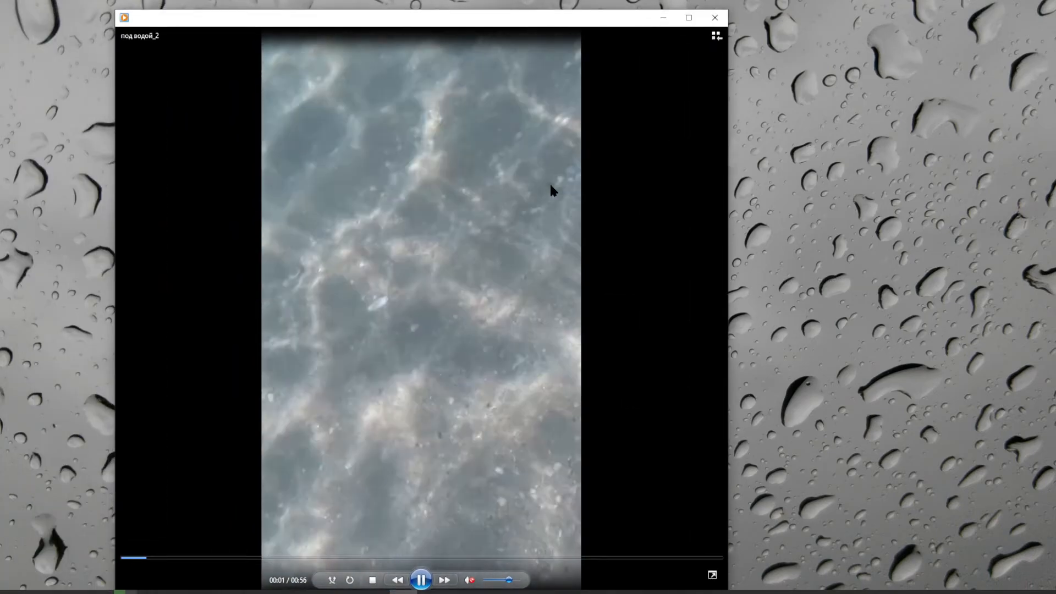
double_click(551, 186)
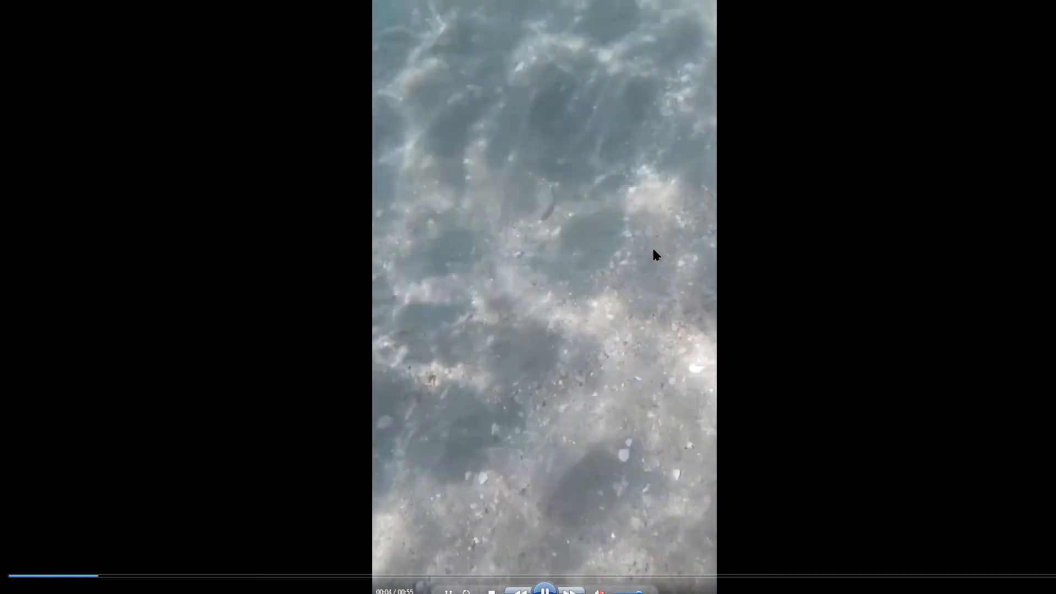
click(545, 591)
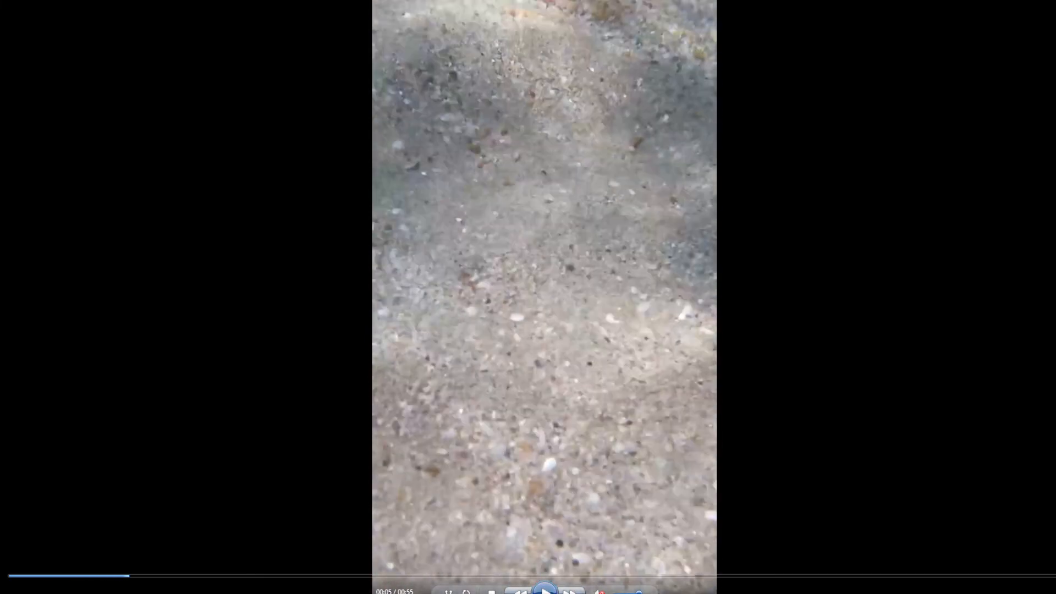